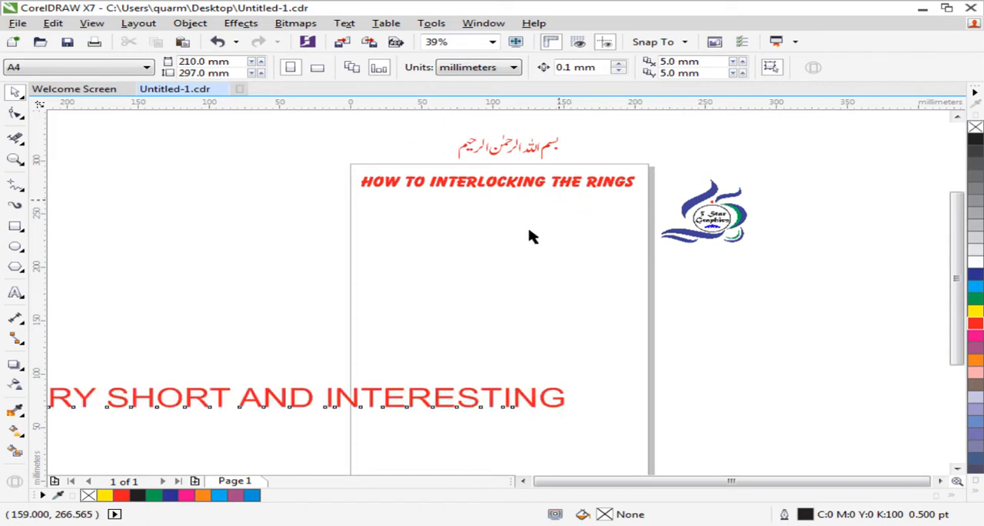
- Delete the red "VERY SHORT AND INTERESTING" text line across the lower part of the page
left_click(502, 291)
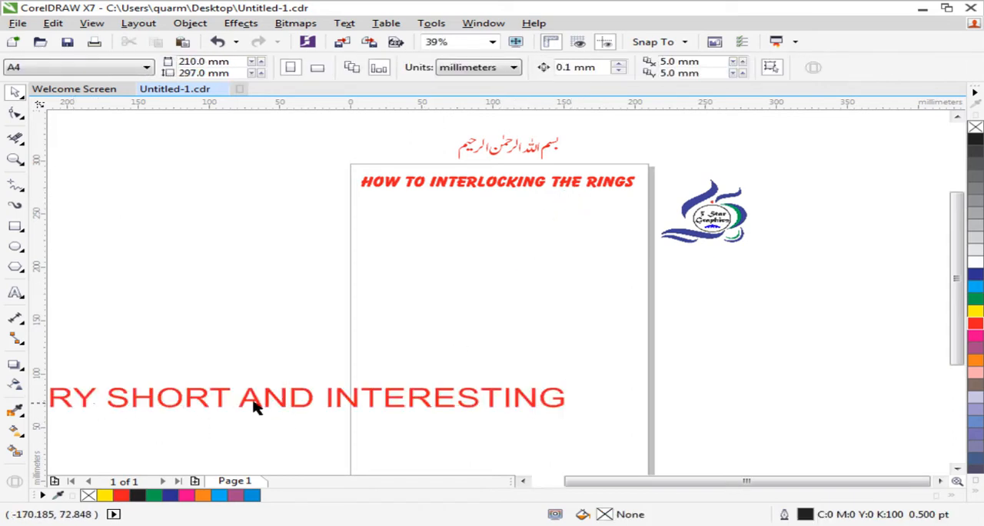
left_click_drag(264, 402, 415, 400)
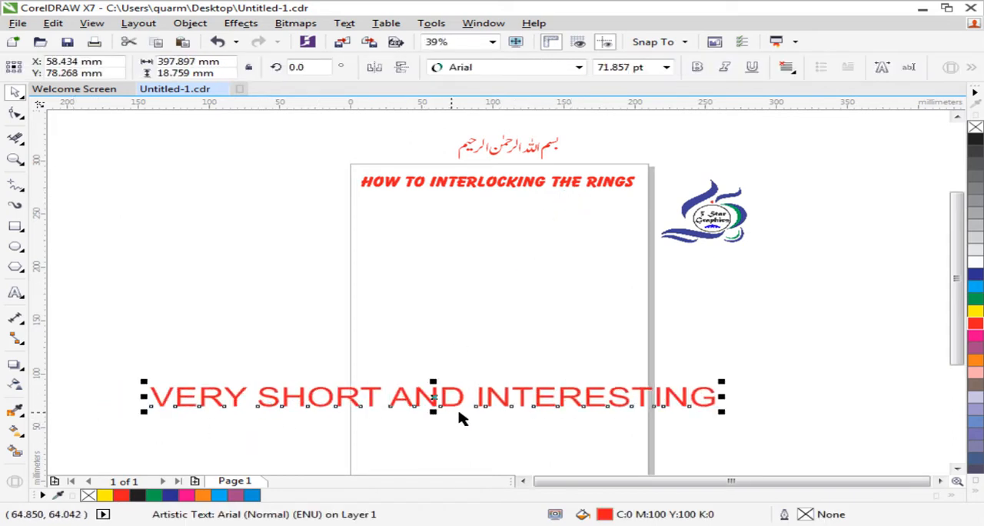
key("Delete")
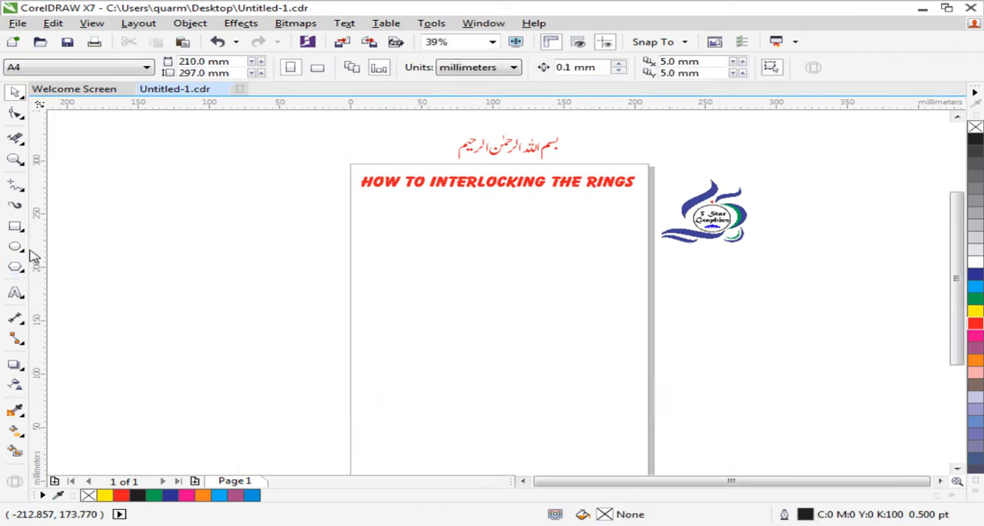
- Draw a circle about 56 mm across below the title and make a smaller concentric copy about 47 mm across
left_click(20, 248)
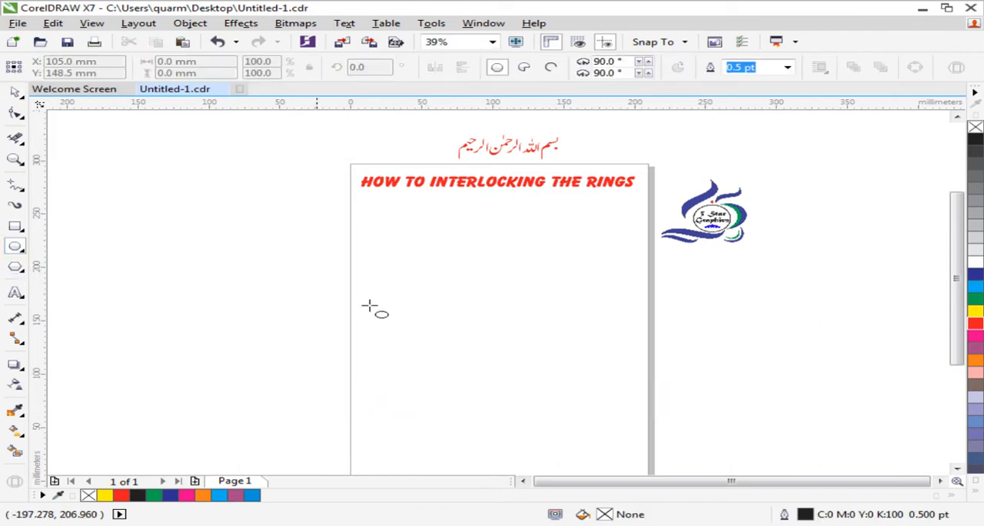
left_click_drag(372, 254, 422, 313)
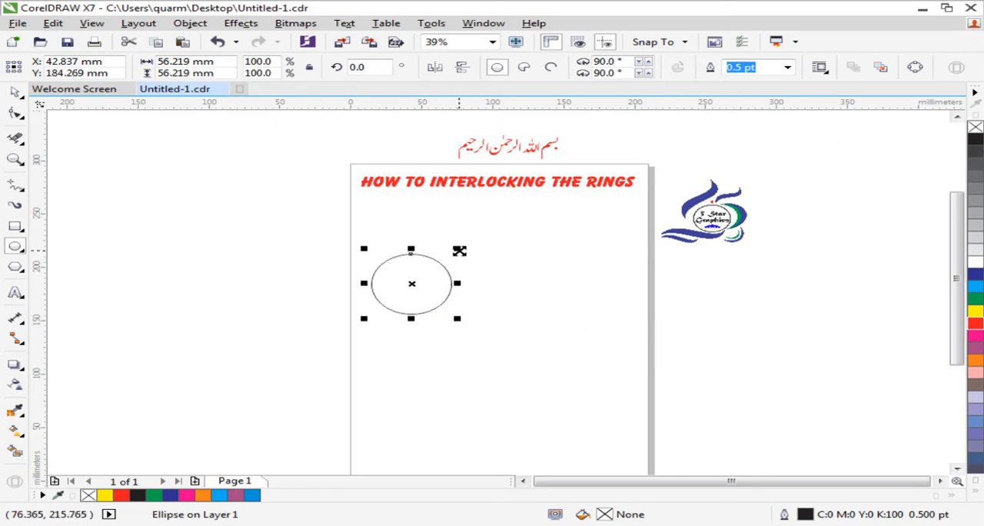
left_click_drag(458, 249, 451, 255)
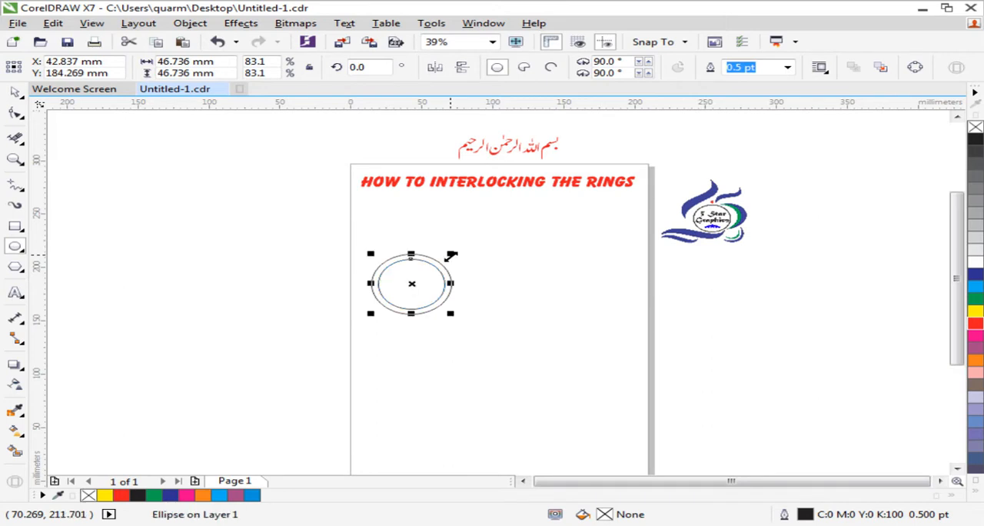
- Select both concentric circles and copy them horizontally twice to form a row of three overlapping rings
left_click(17, 94)
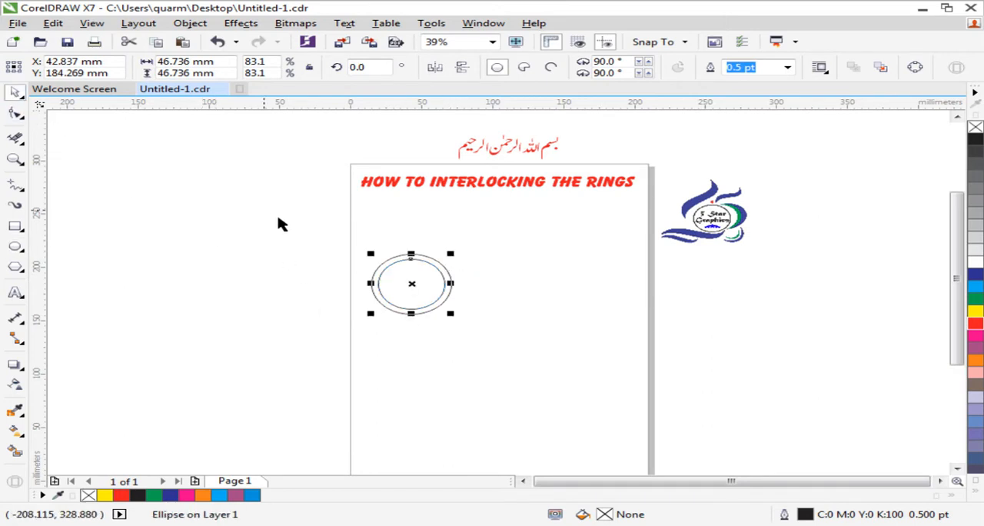
left_click(357, 285)
left_click_drag(474, 285, 509, 341)
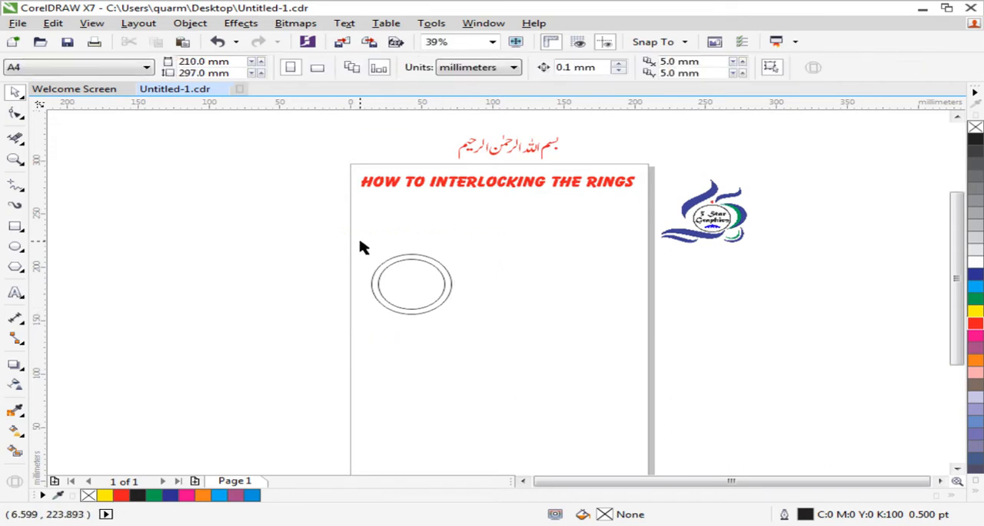
left_click_drag(366, 248, 472, 319)
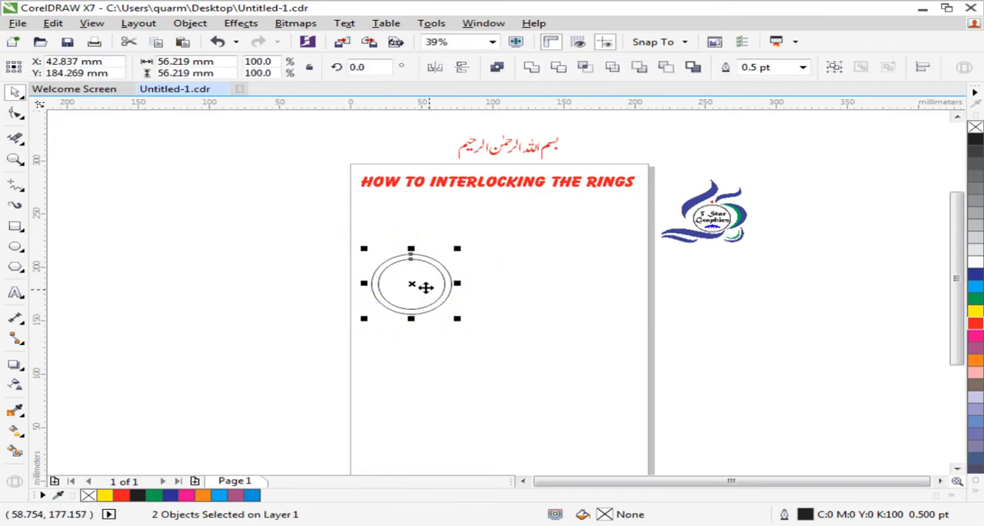
left_click_drag(425, 288, 466, 287)
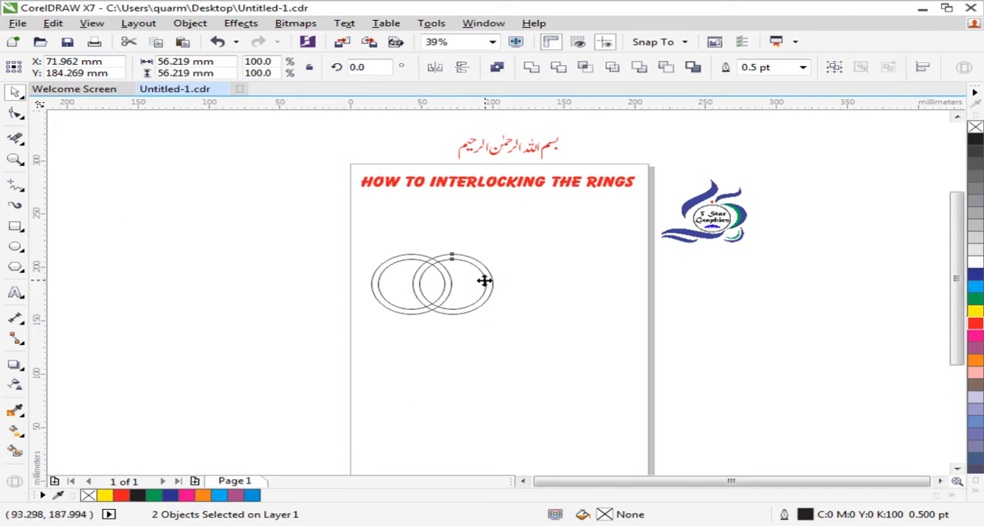
left_click_drag(483, 280, 534, 277)
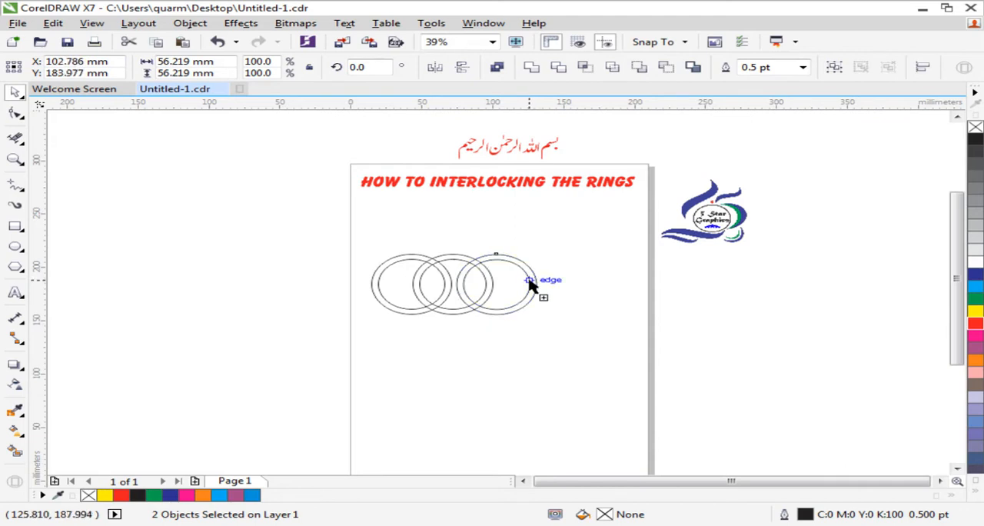
left_click(323, 280)
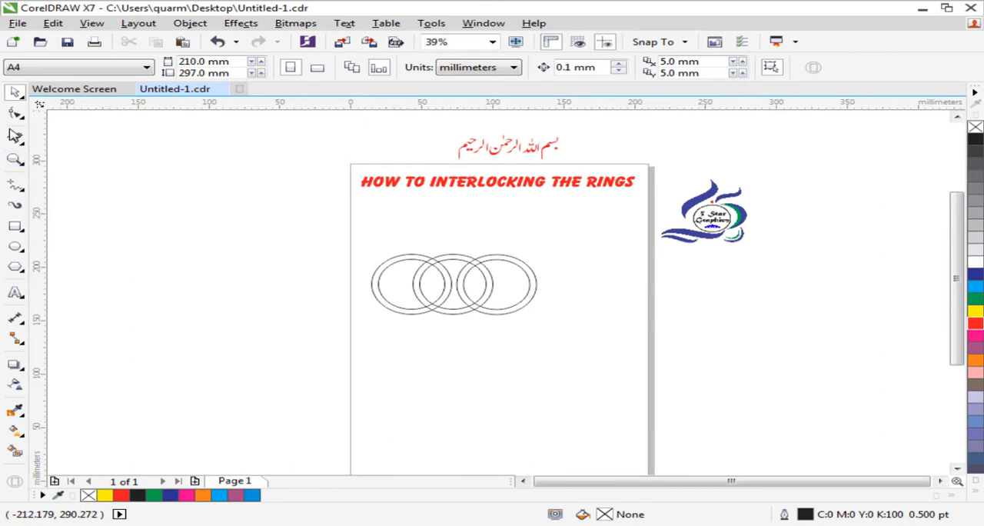
- Place horizontal guidelines along the upper and lower edges of the rings, at about 212.5 mm and 155.3 mm
left_click(14, 159)
left_click_drag(331, 234, 582, 337)
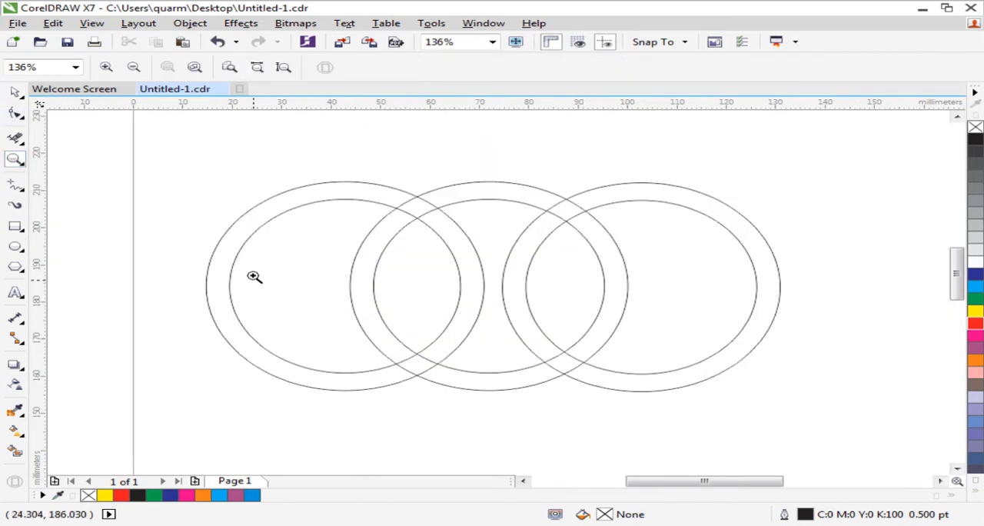
left_click(15, 92)
left_click_drag(342, 102, 405, 182)
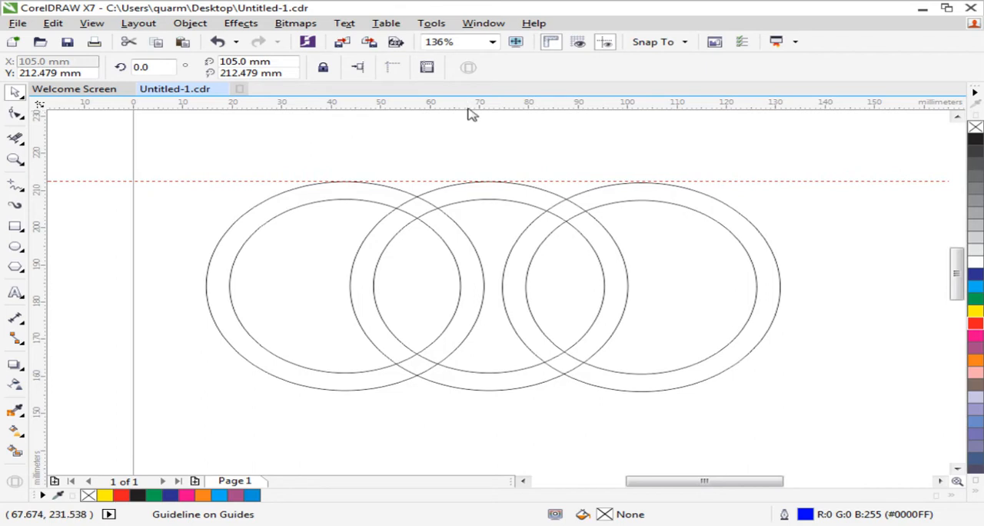
left_click_drag(469, 109, 509, 396)
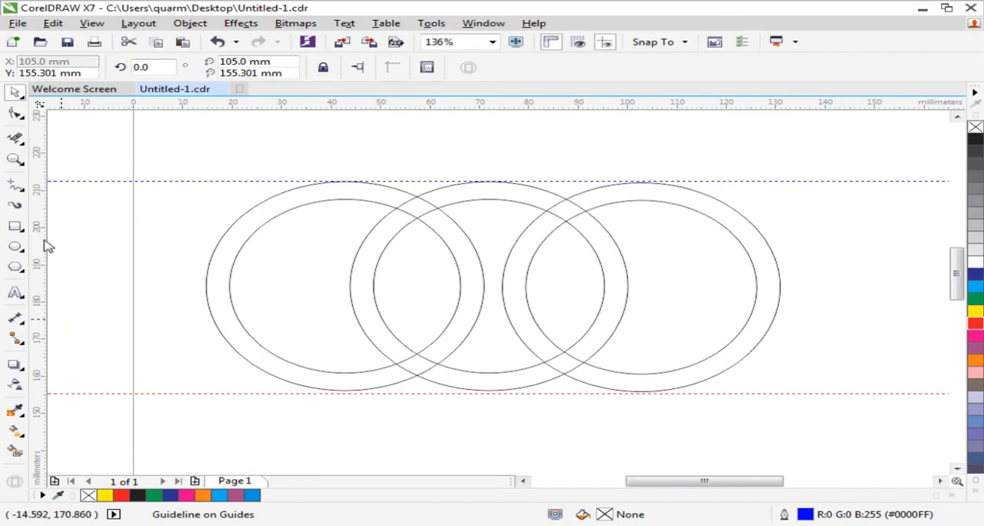
- Remove the overlapping outline segments where the rings cross with Virtual Segment Delete, so they pass alternately over and under each other
left_click(23, 147)
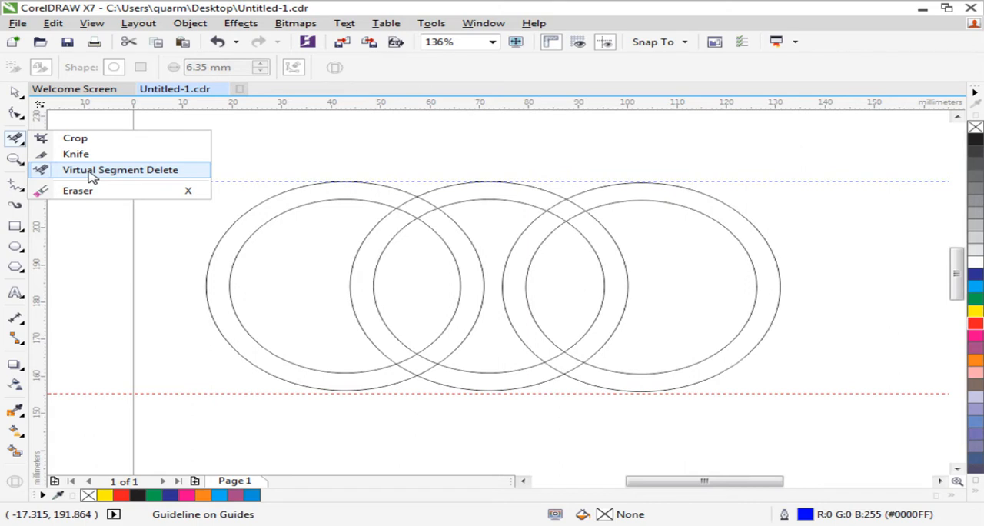
left_click(89, 175)
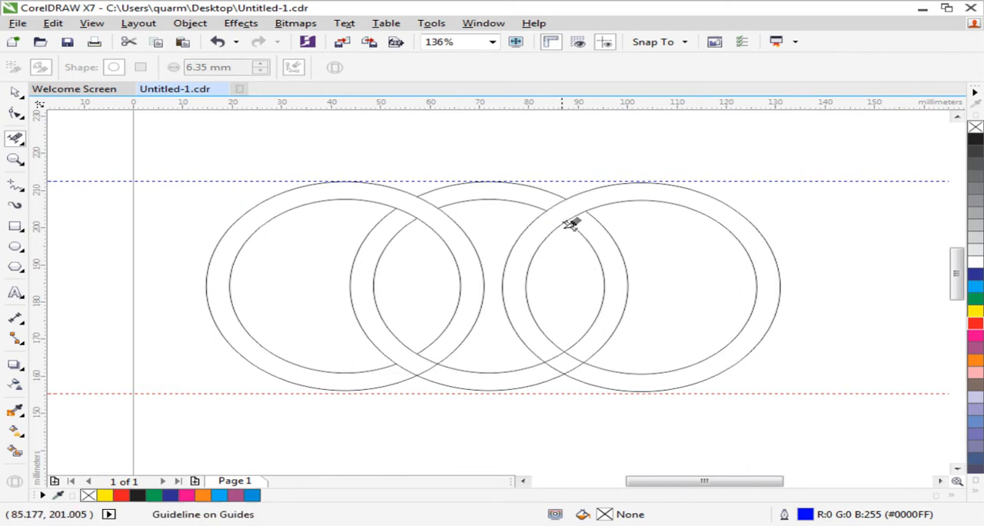
left_click(565, 354)
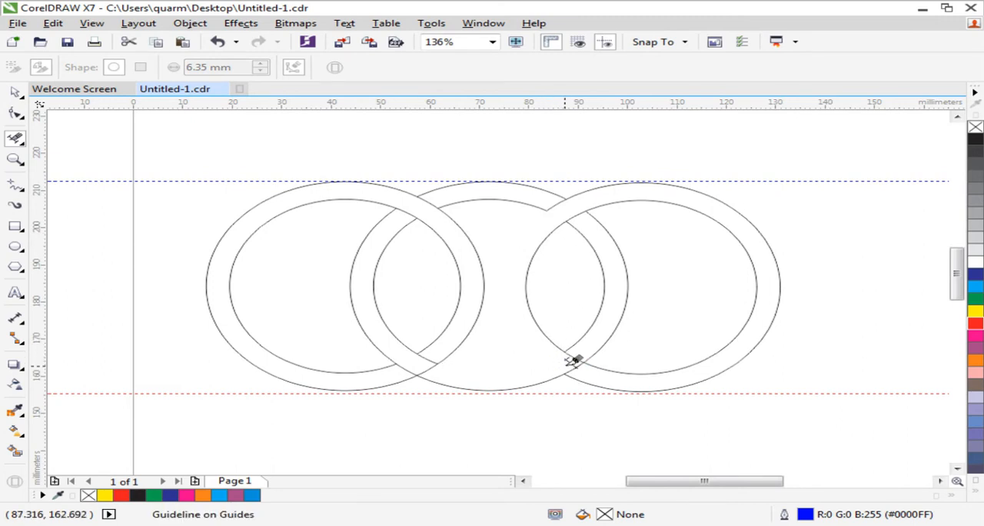
key("ctrl+z")
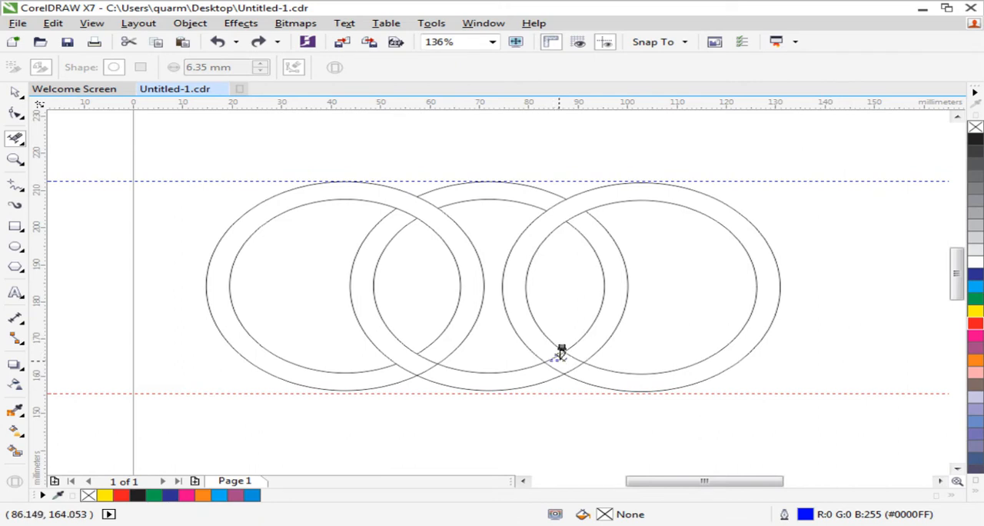
left_click(561, 356)
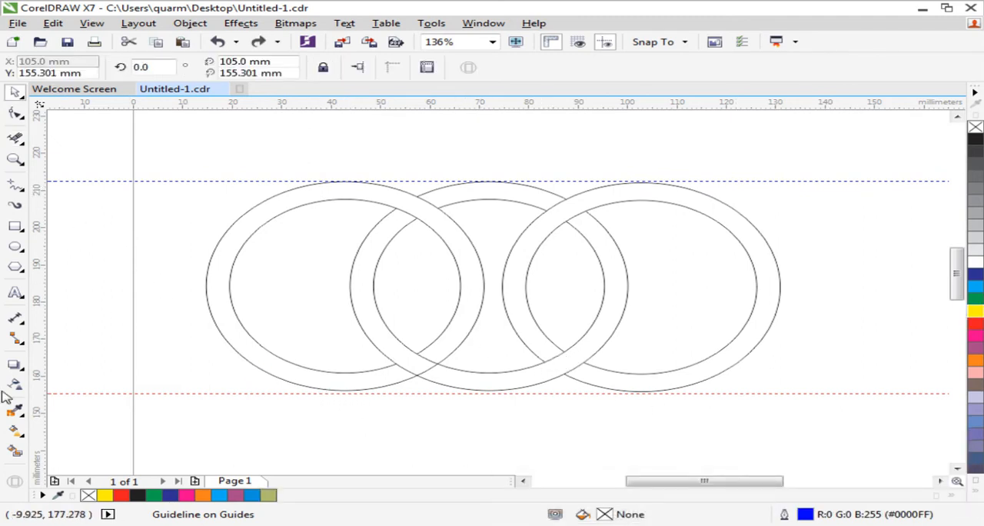
- Fill the first ring with red (C0 M100 Y100 K0) using Smart Fill
left_click(281, 215)
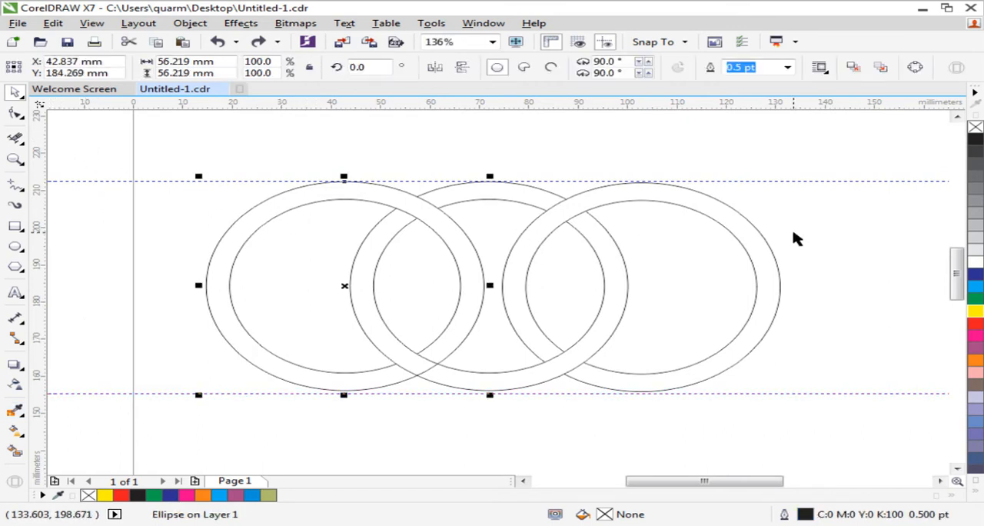
left_click(793, 235)
left_click(279, 206)
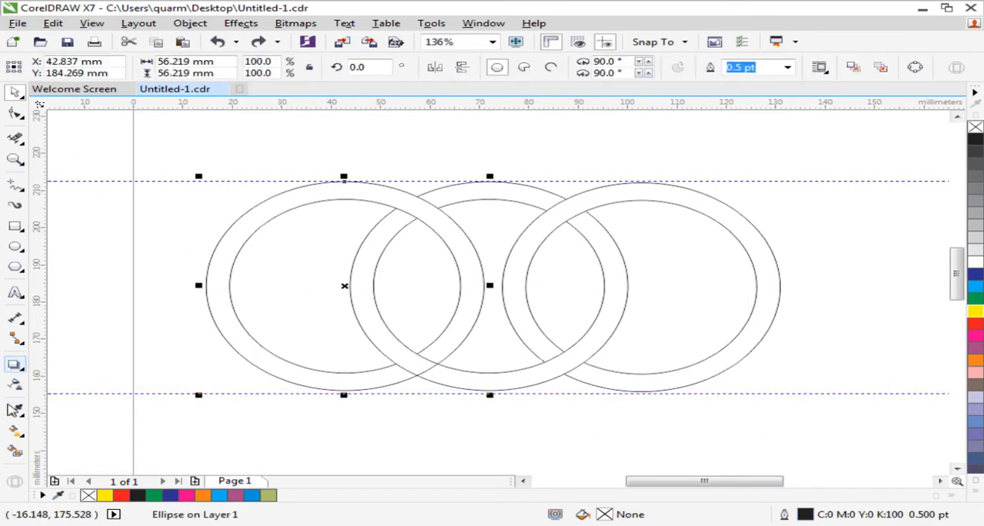
left_click(15, 451)
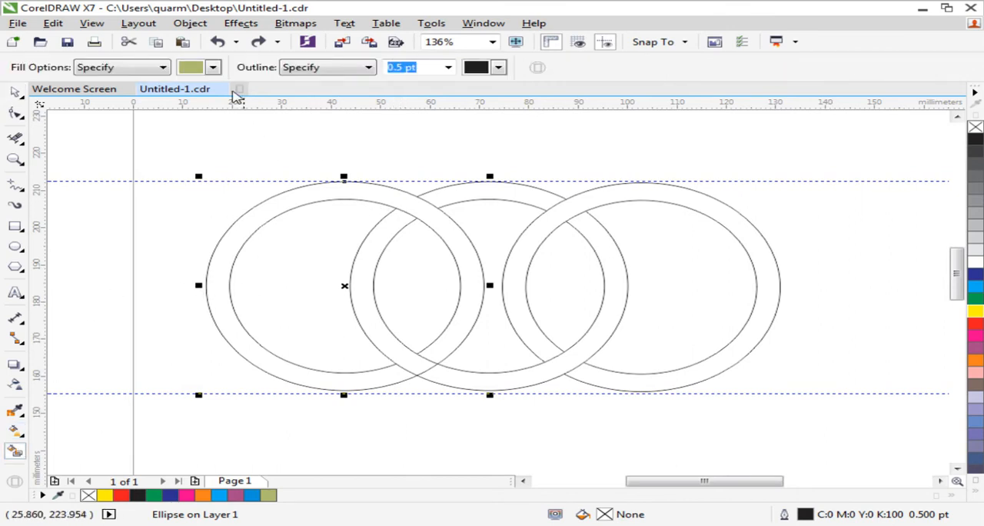
left_click(212, 68)
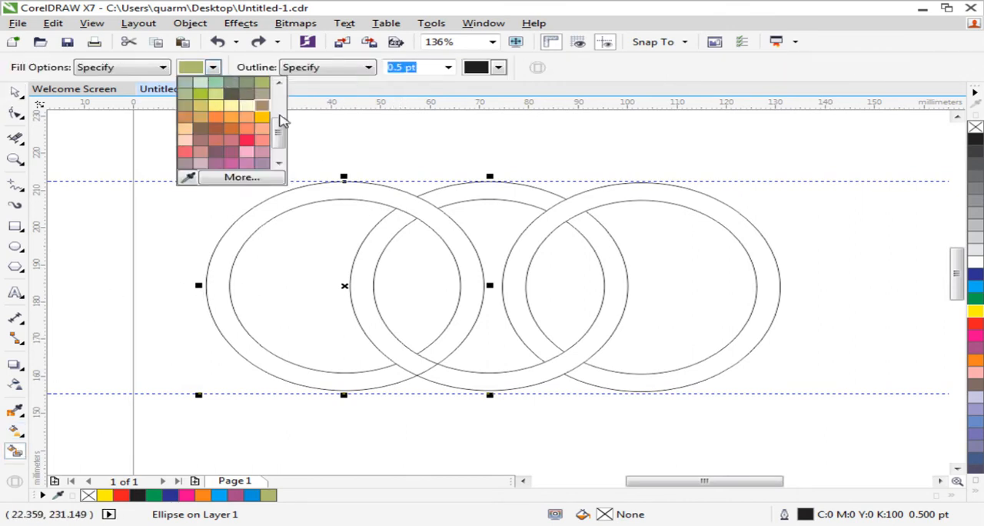
left_click_drag(281, 130, 278, 107)
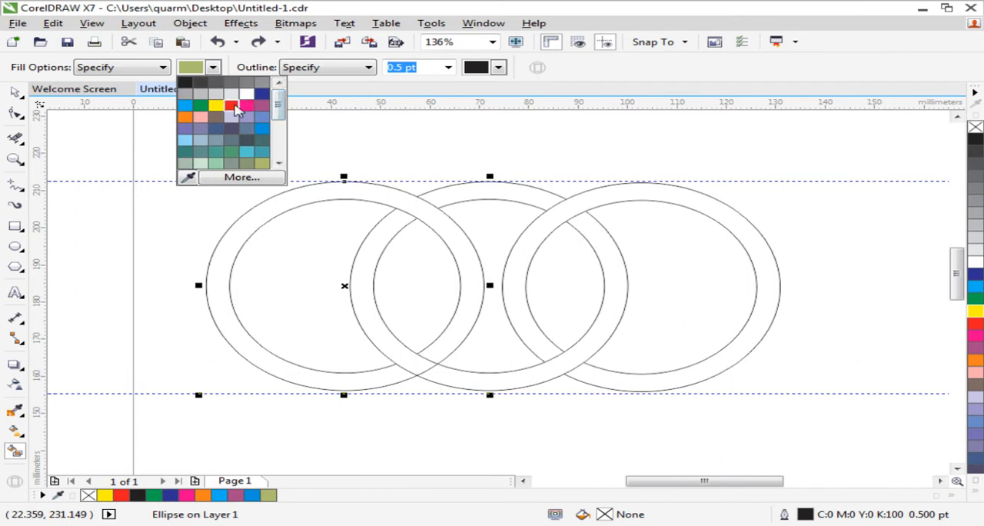
left_click(231, 105)
left_click(311, 197)
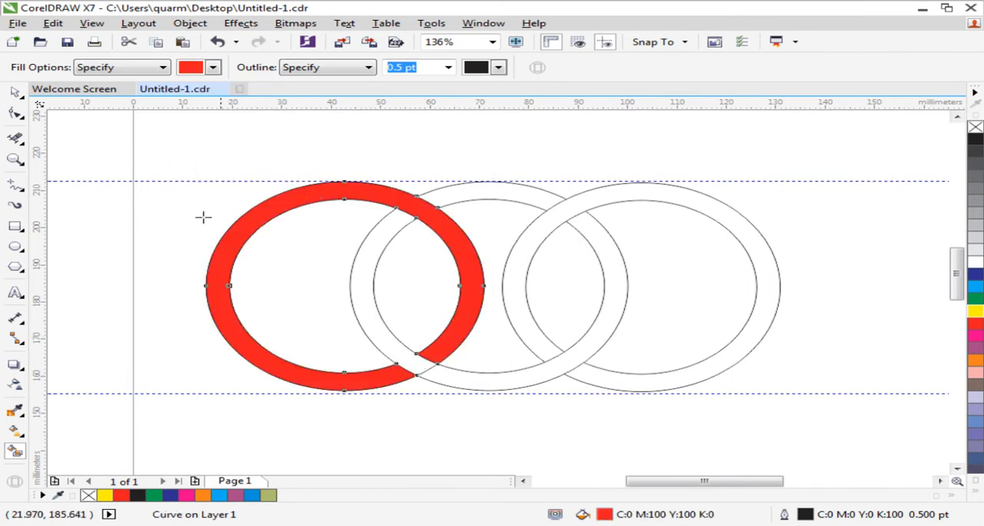
- Fill the lower and upper parts of the middle ring with blue (C100 M20 Y0 K0) using Smart Fill
left_click(15, 94)
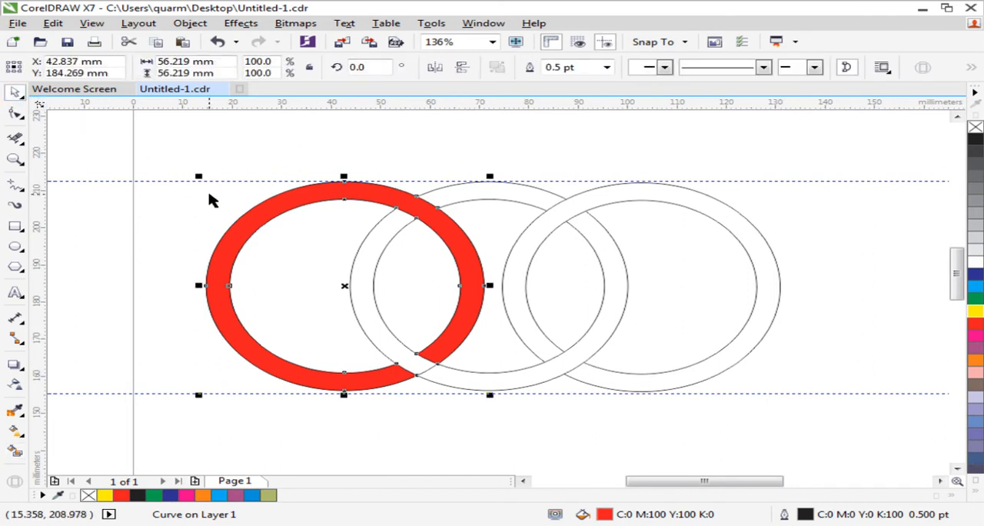
key("x")
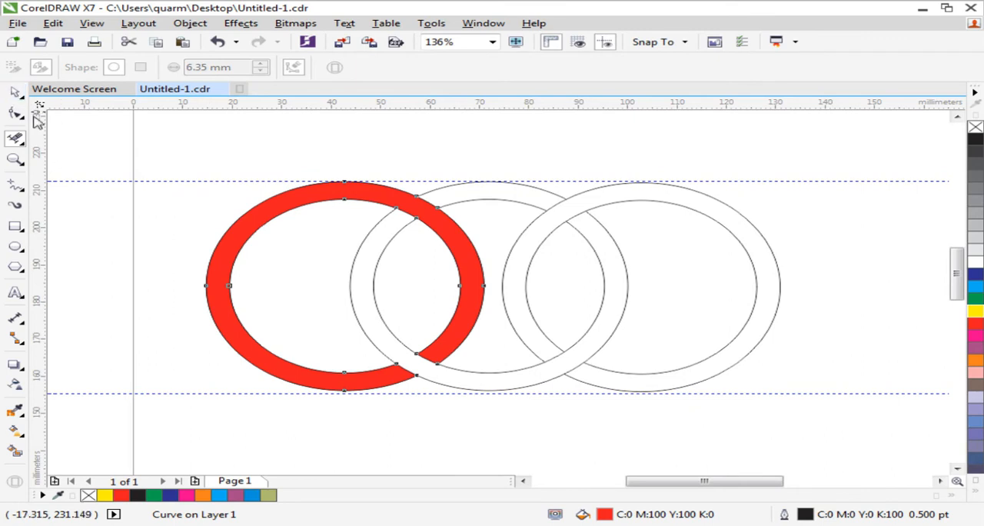
left_click(15, 94)
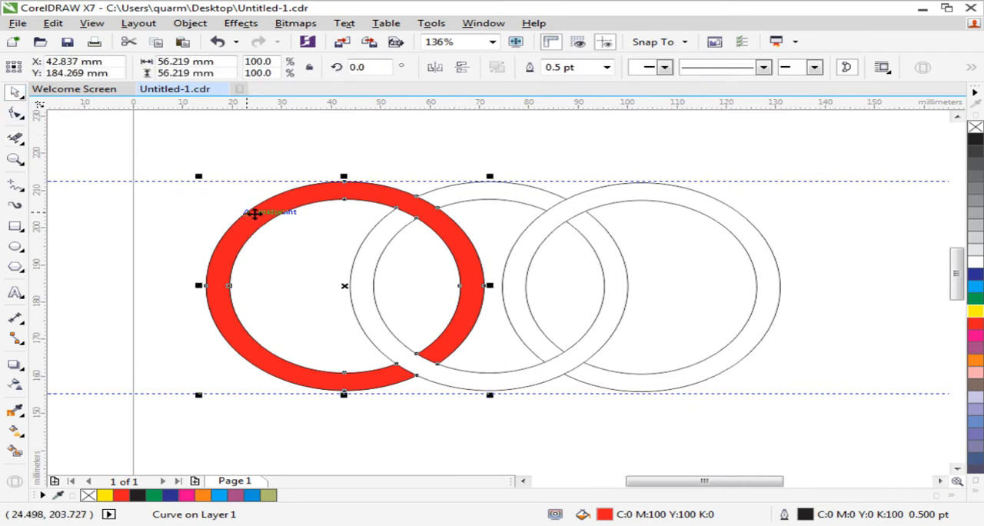
left_click(16, 451)
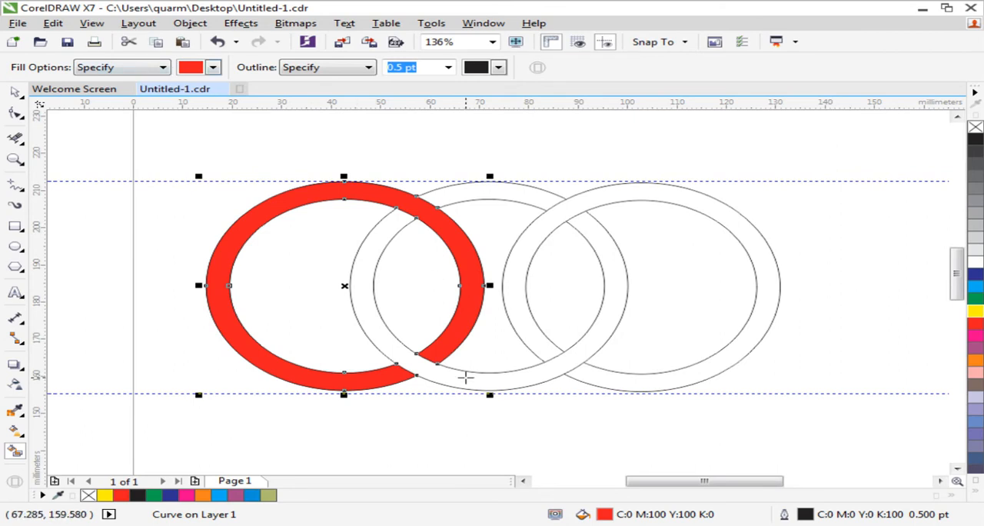
left_click(466, 377)
left_click(214, 67)
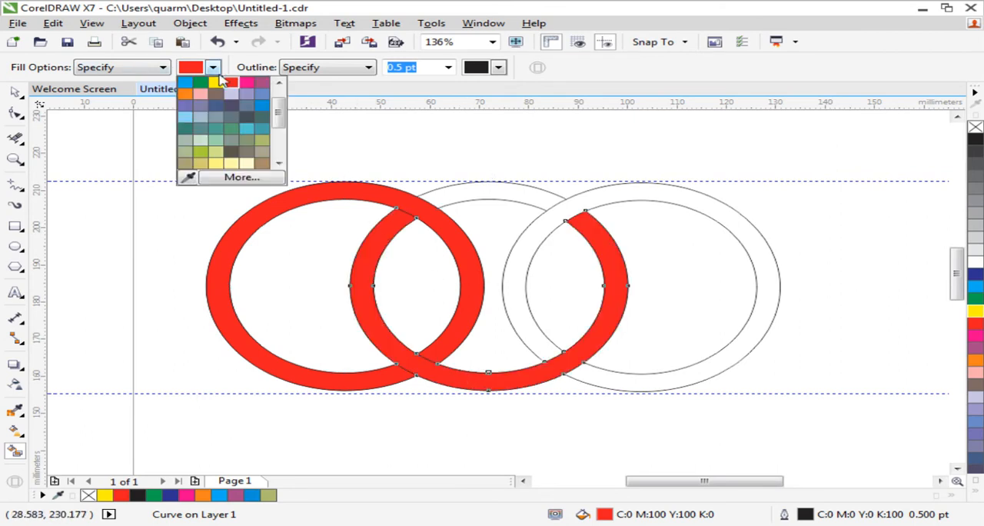
left_click(263, 105)
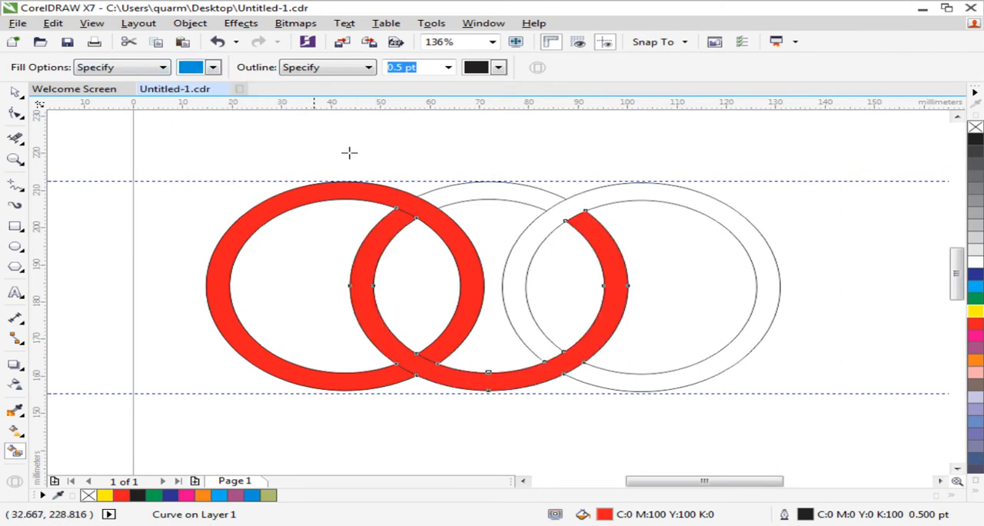
left_click(416, 359)
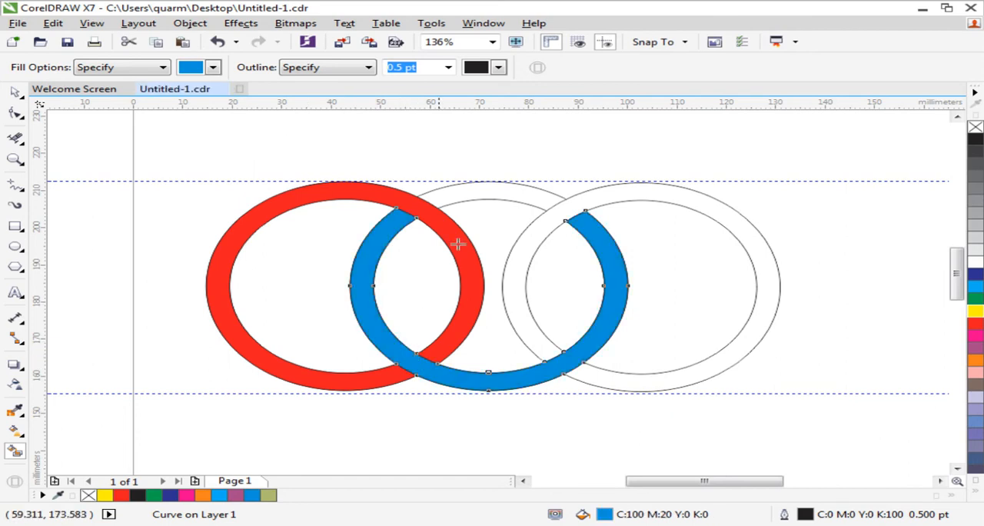
left_click(482, 191)
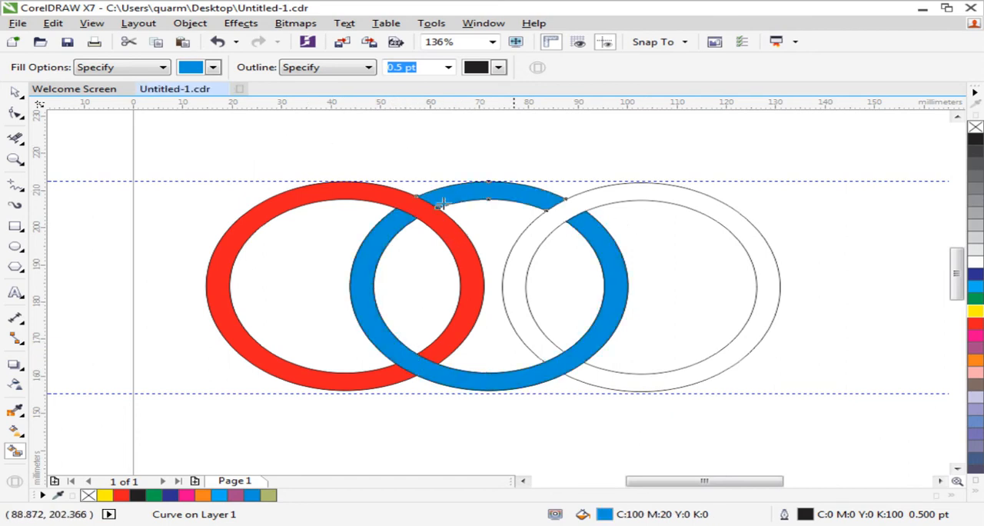
- Fill the third ring with yellow (C0 M0 Y100 K0) using Smart Fill
left_click(14, 92)
left_click(655, 200)
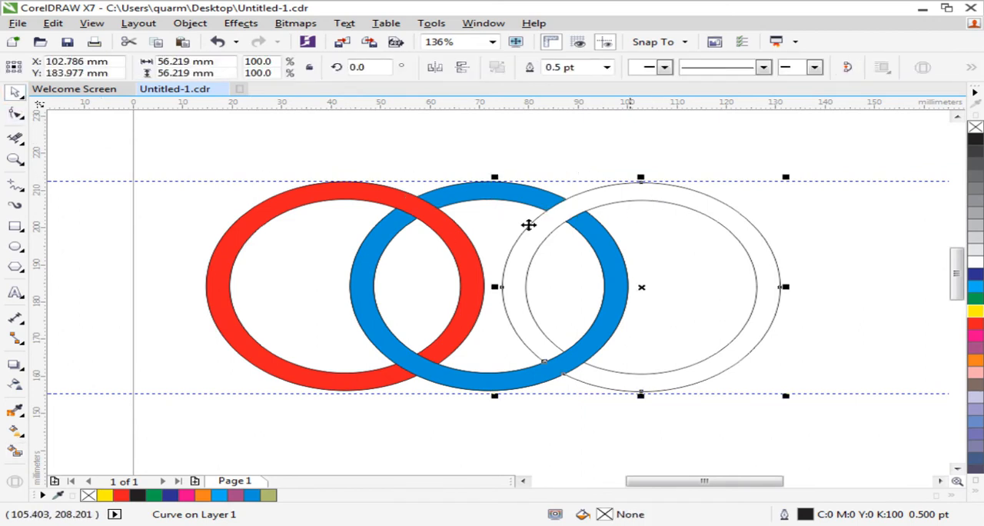
left_click(14, 452)
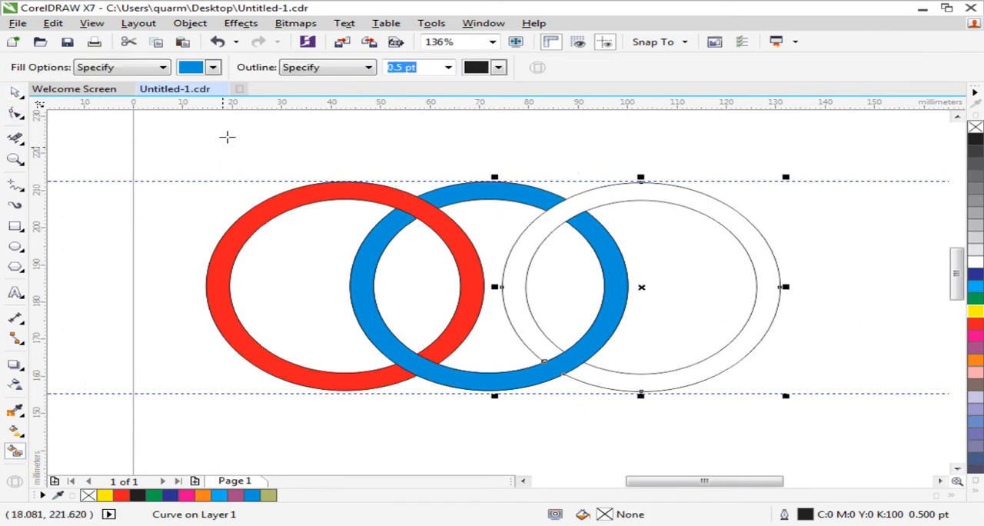
left_click(215, 70)
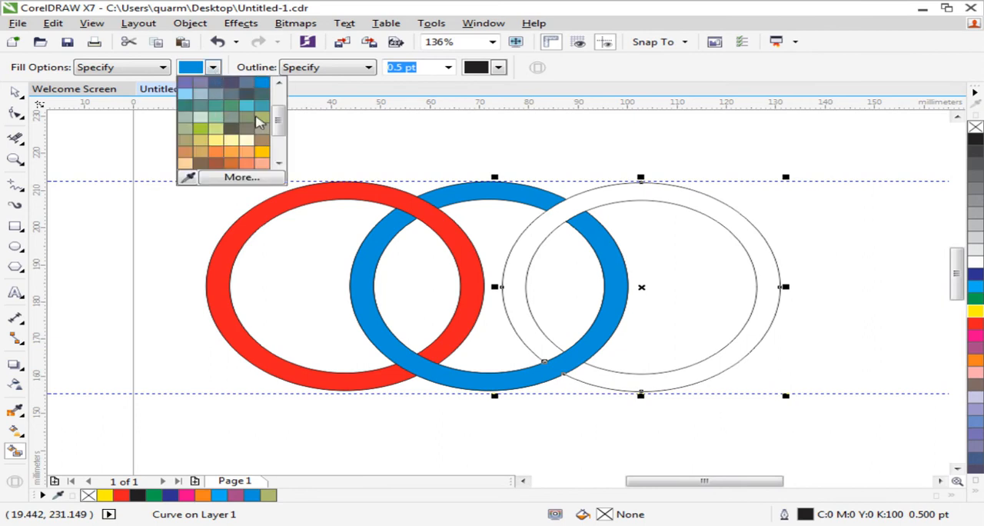
left_click_drag(281, 120, 281, 110)
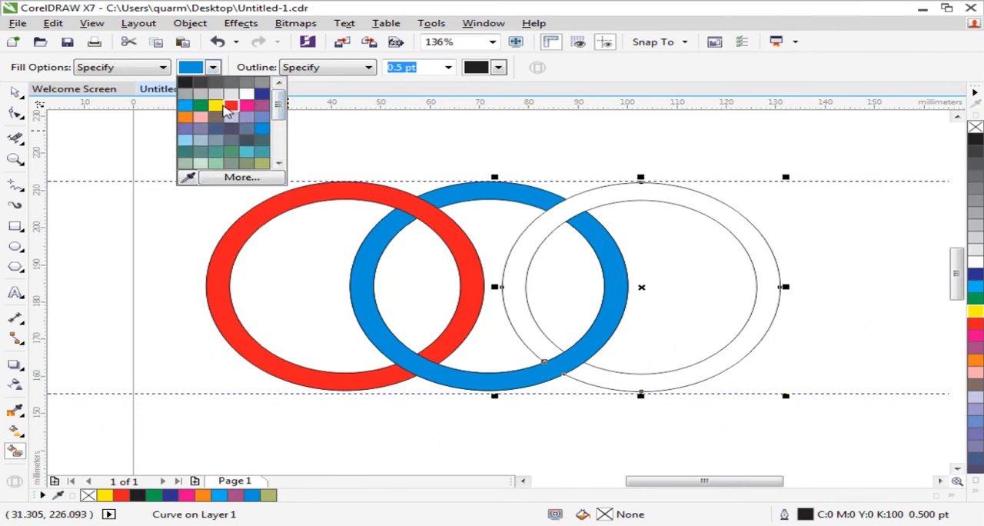
left_click(216, 105)
left_click(606, 195)
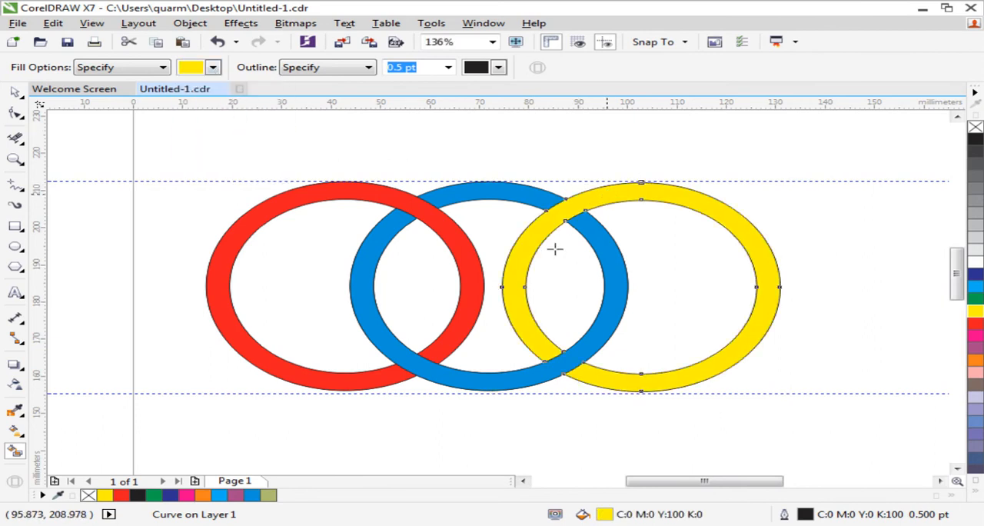
- Delete both horizontal guidelines along the upper and lower edges of the rings
left_click(17, 92)
scroll(188, 175, "down", 2)
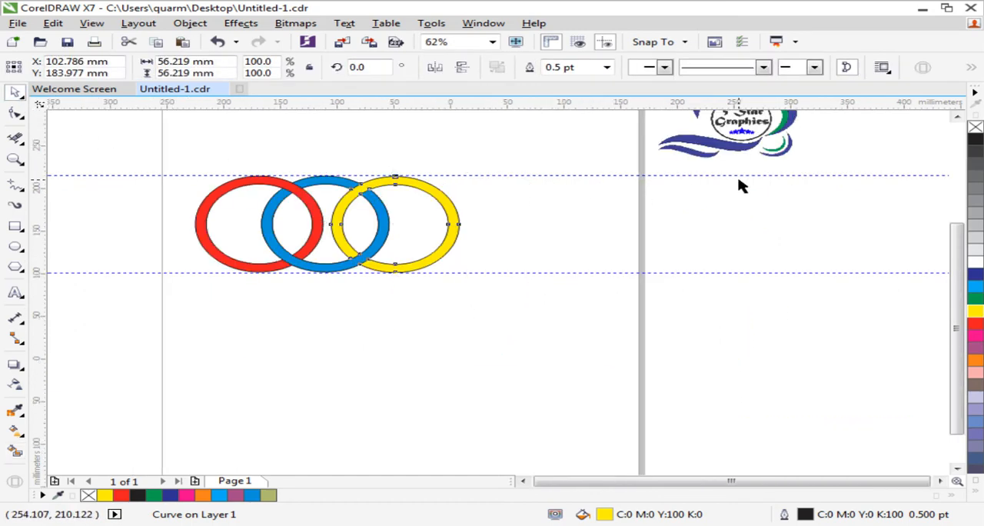
scroll(739, 189, "down", 1)
left_click(957, 117)
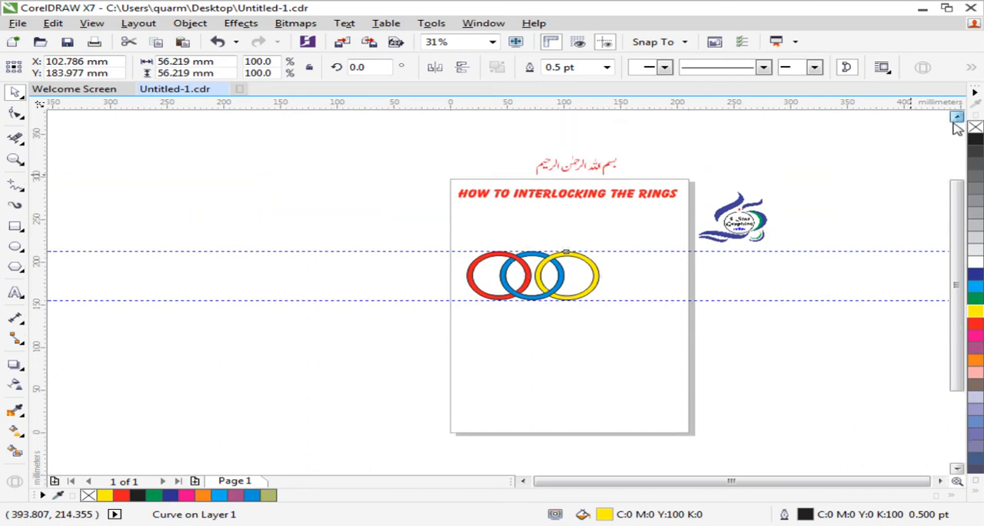
left_click(817, 268)
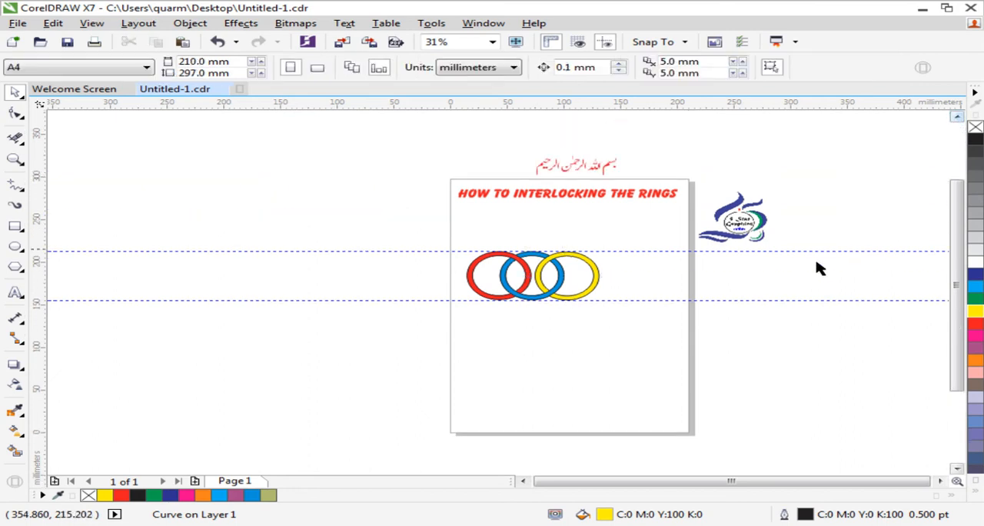
left_click(474, 251)
key("Delete")
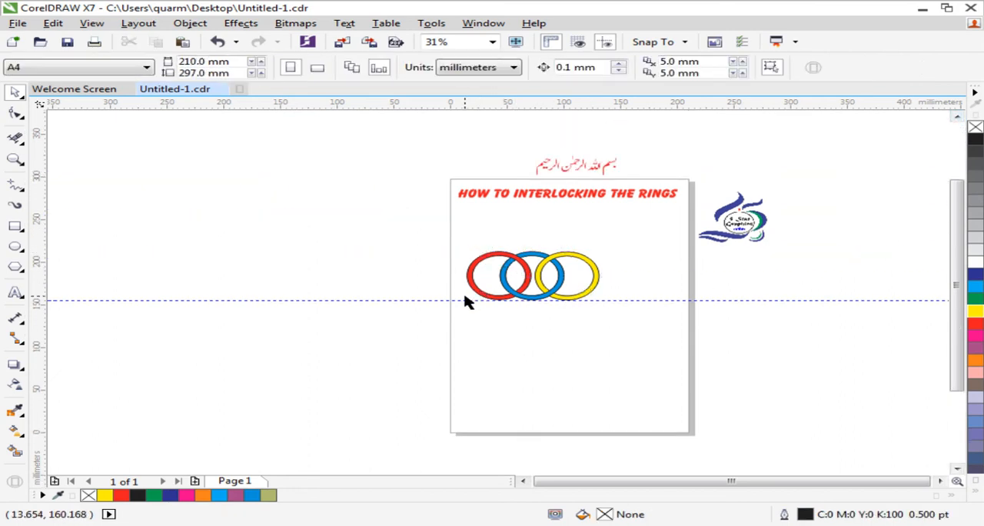
left_click(466, 300)
key("Delete")
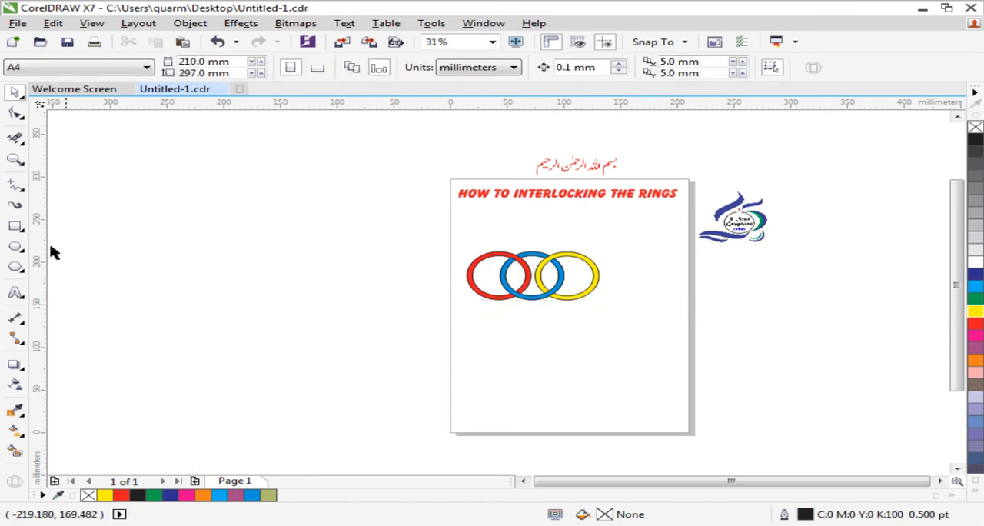
- Select all the parts of the three rings and move them together up the page, roughly centred beneath the title
left_click(15, 159)
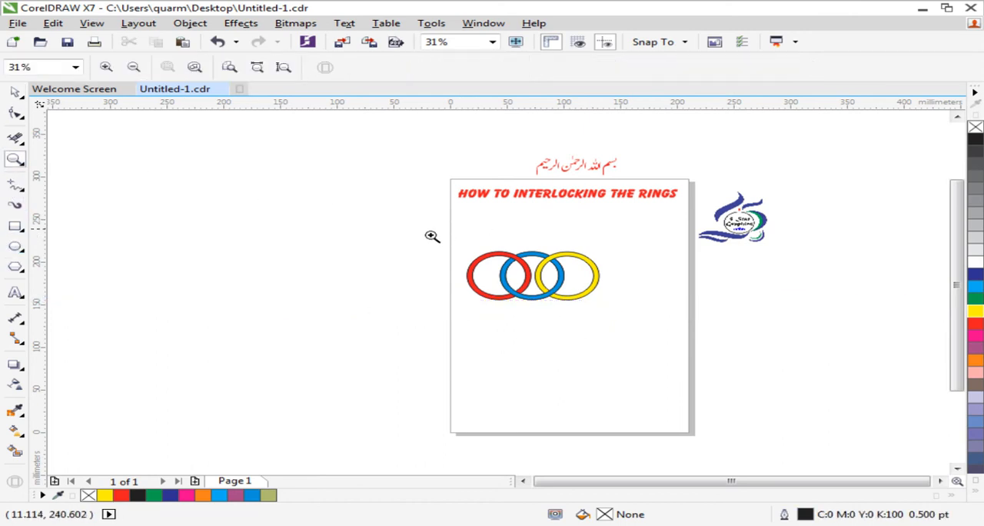
left_click_drag(424, 236, 706, 317)
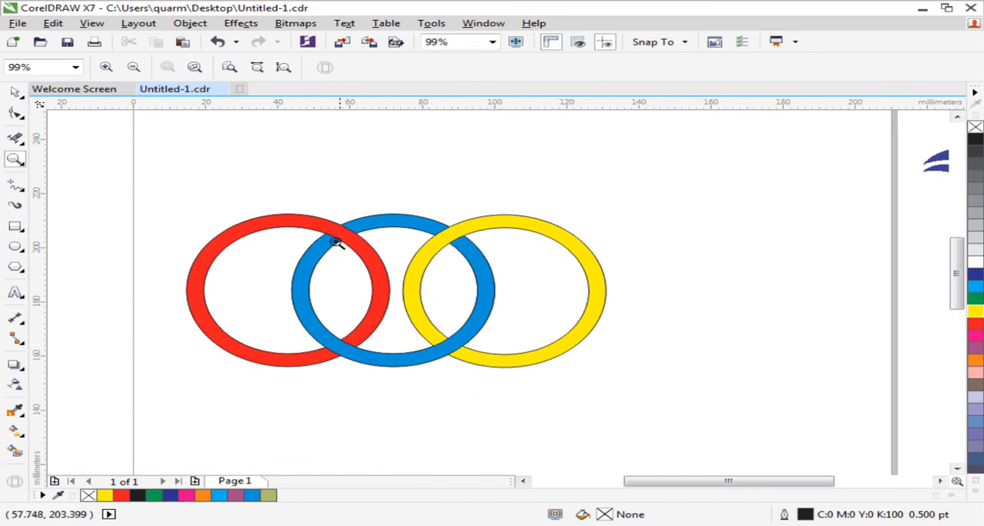
right_click(418, 342)
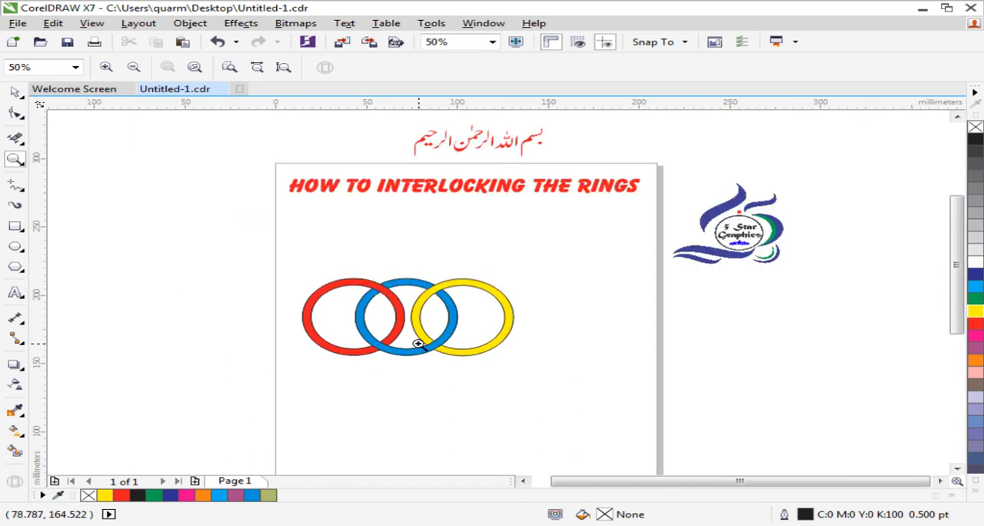
left_click(15, 92)
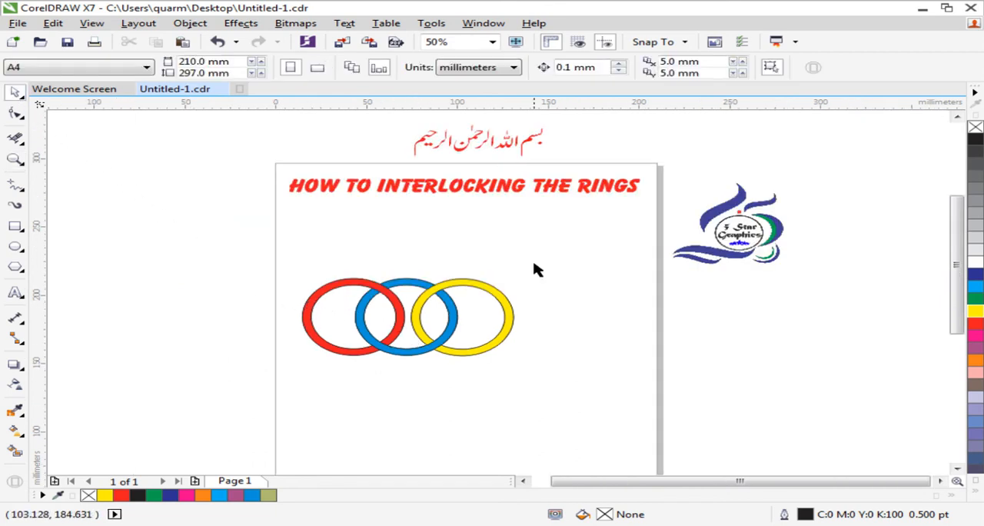
left_click_drag(245, 263, 575, 383)
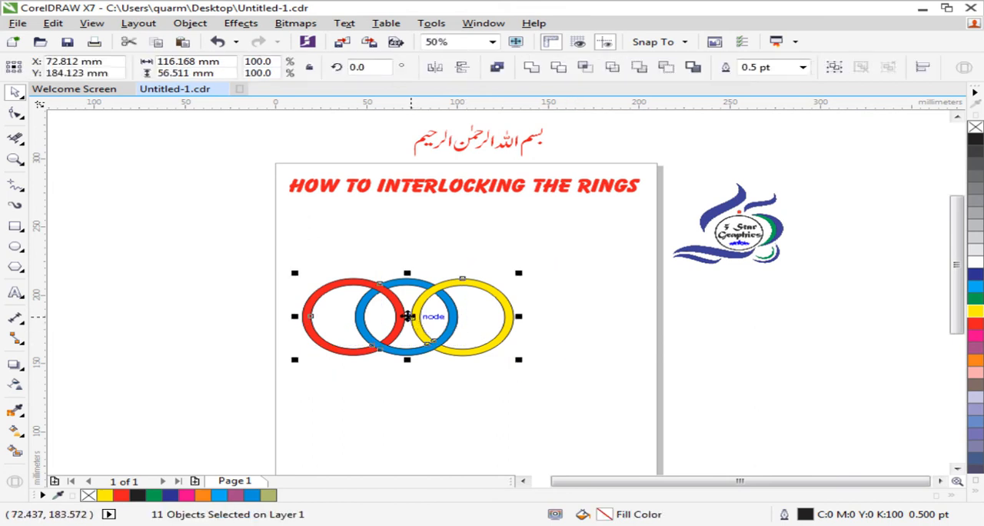
left_click_drag(407, 318, 471, 286)
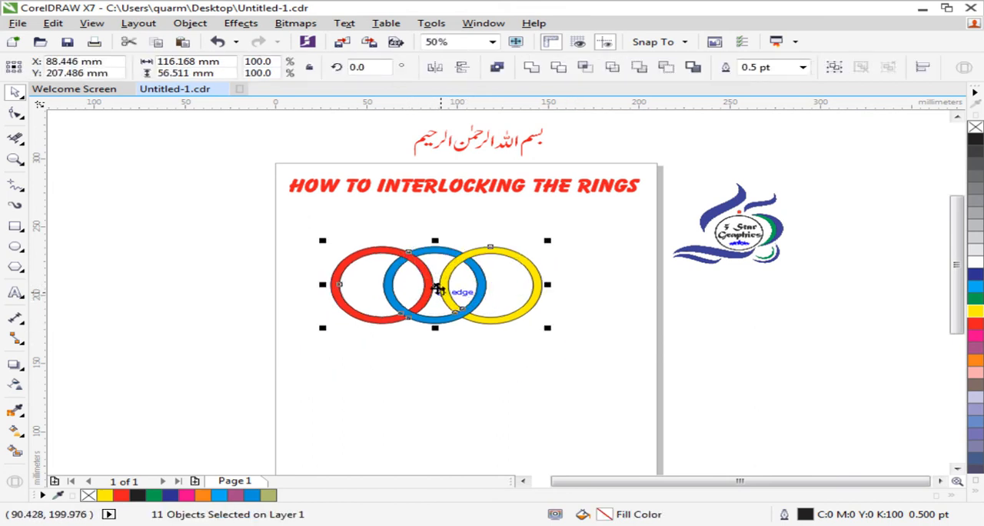
left_click_drag(433, 305, 446, 280)
left_click(588, 315)
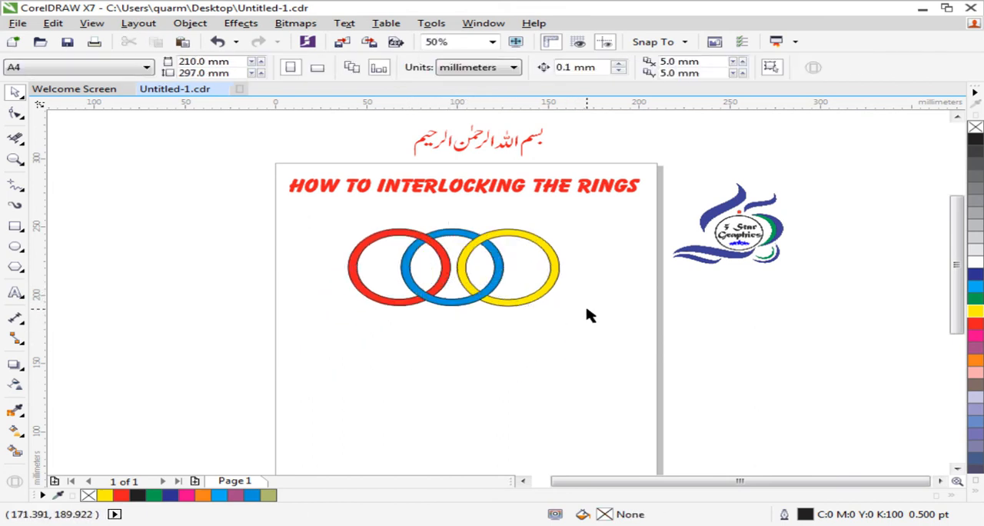